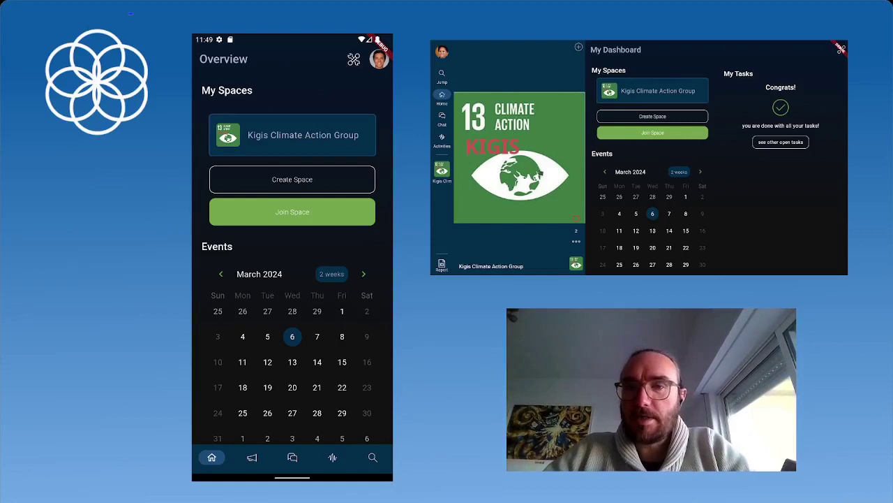
Create a new event named 'Protest at Kigis Majors Office' and open its start-date picker.
left_click(444, 74)
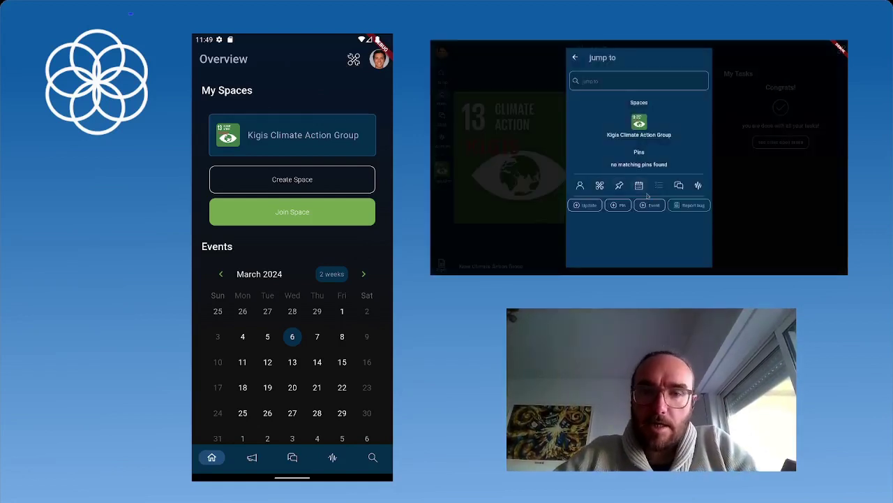
left_click(648, 207)
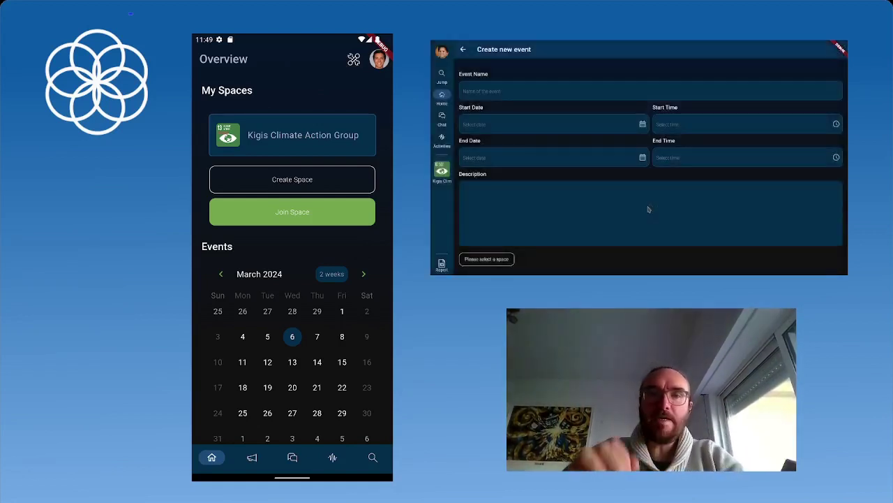
left_click(588, 91)
type("Protest")
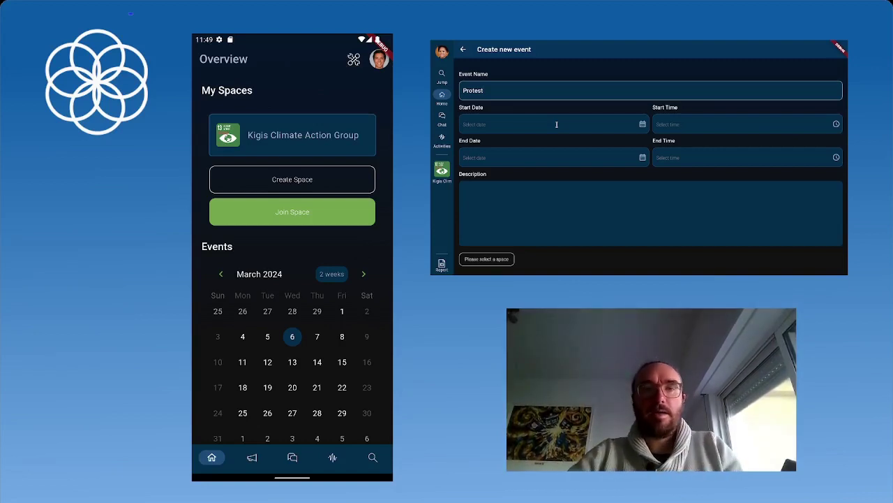
type("at Ki")
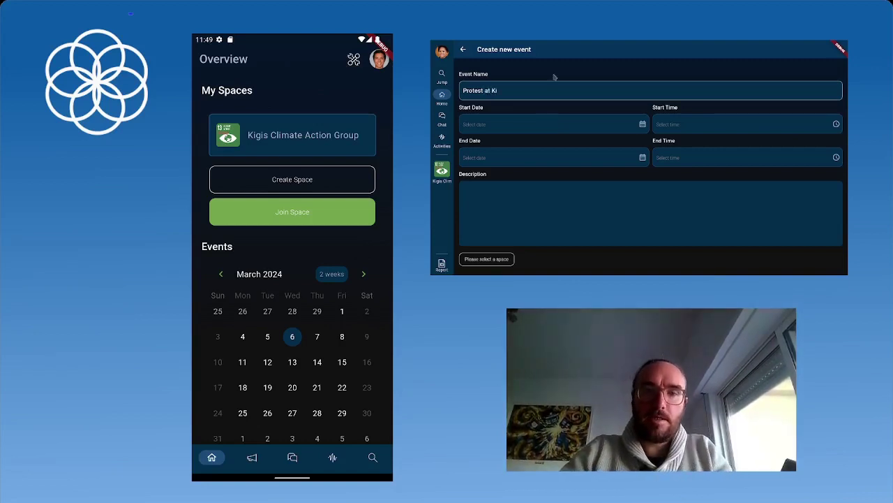
type("gis Majors Office")
left_click(495, 126)
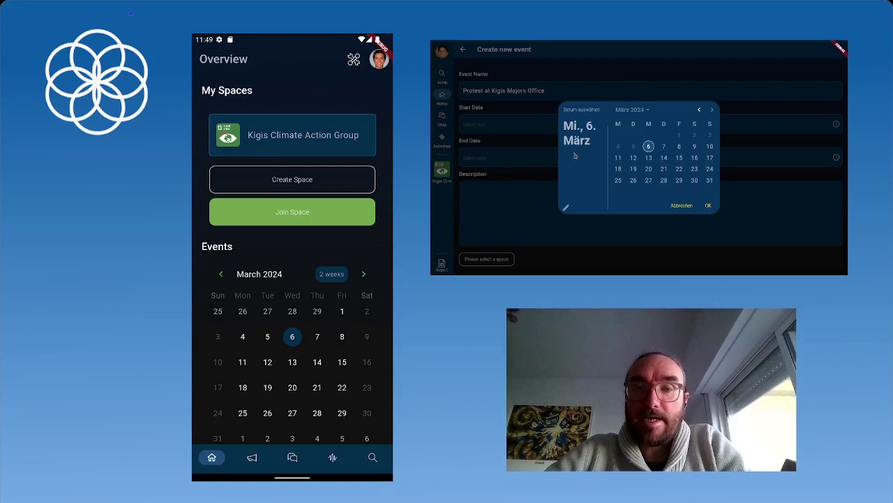
Set the event's start date to 29 March 2024.
left_click(566, 208)
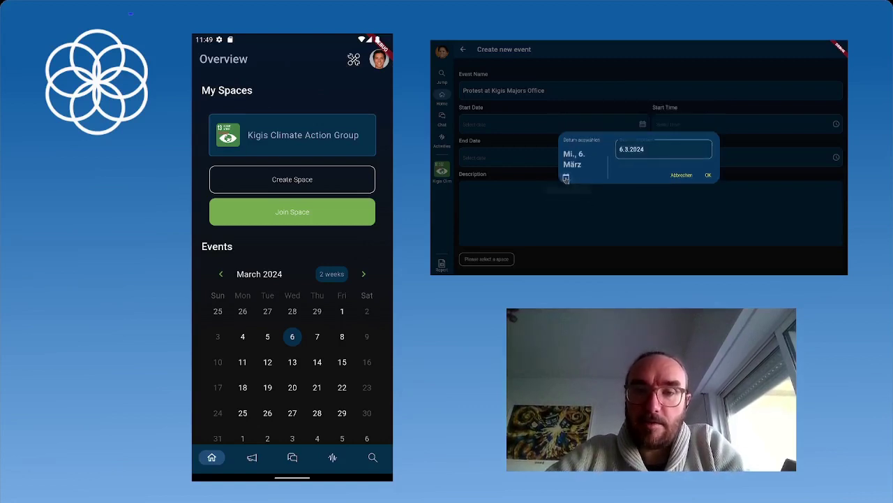
left_click(566, 177)
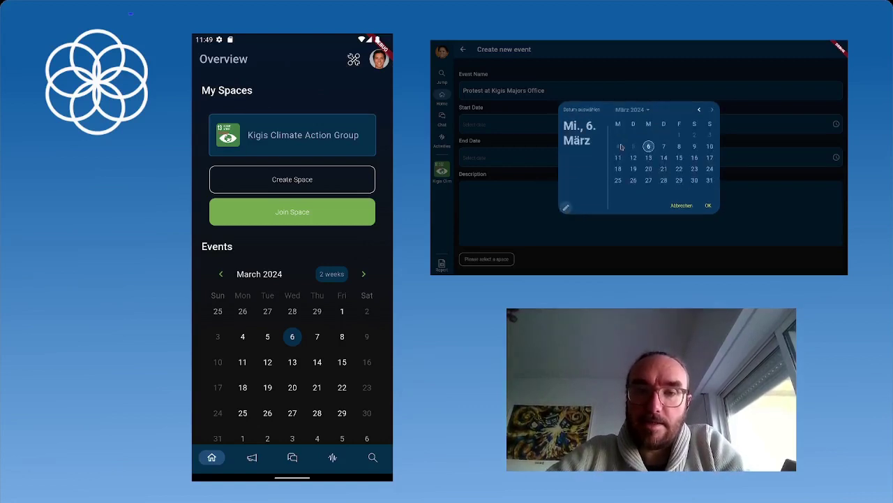
left_click(680, 180)
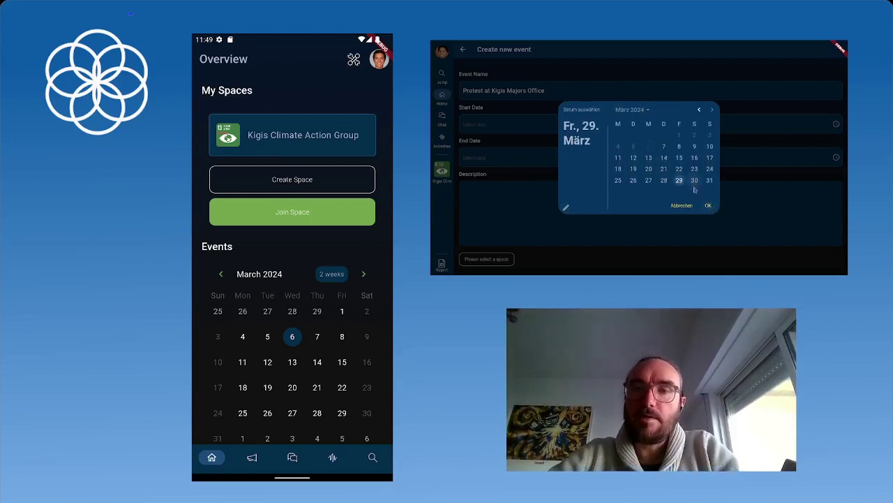
left_click(710, 206)
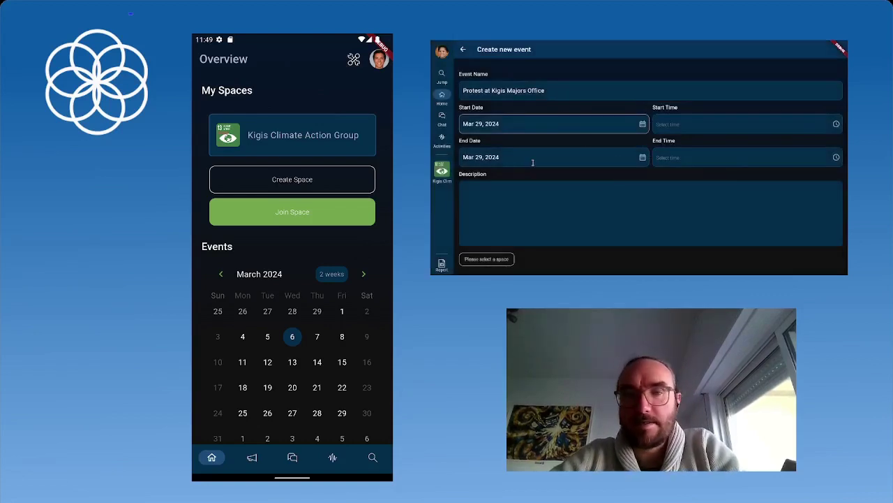
Set the event to run 15:00–18:00 and begin the description with 'Let's meet a'.
left_click(659, 118)
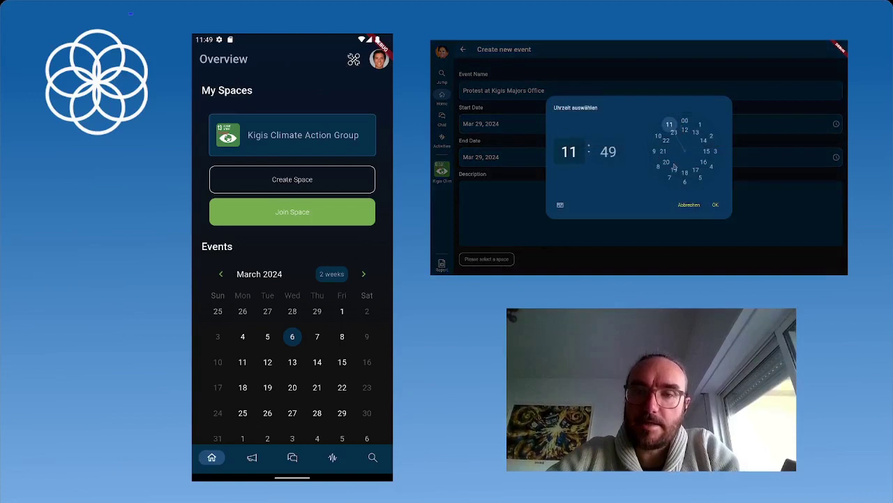
left_click(706, 152)
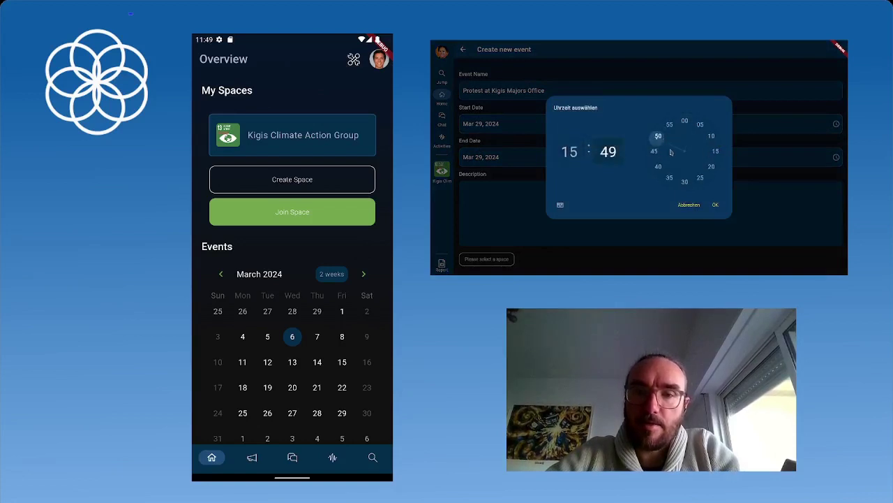
left_click(691, 121)
left_click(716, 205)
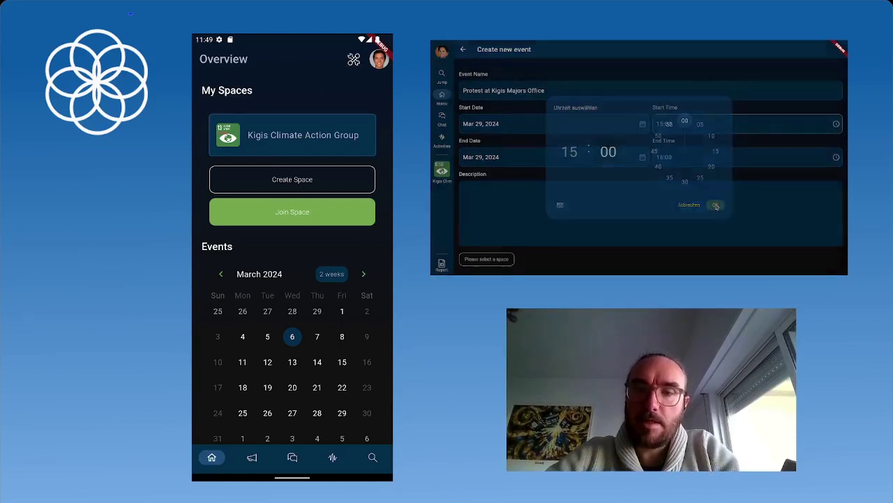
left_click(665, 157)
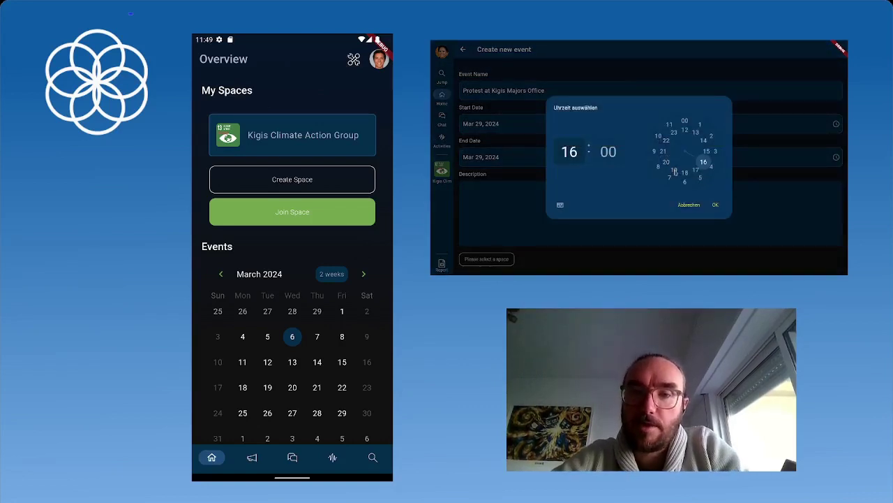
left_click(686, 173)
left_click(714, 206)
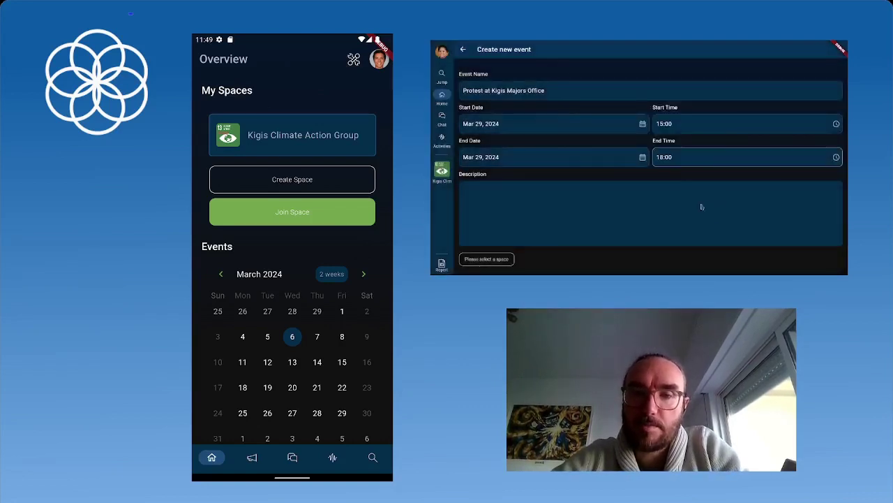
left_click(572, 211)
type("Let's meet at the majors office and")
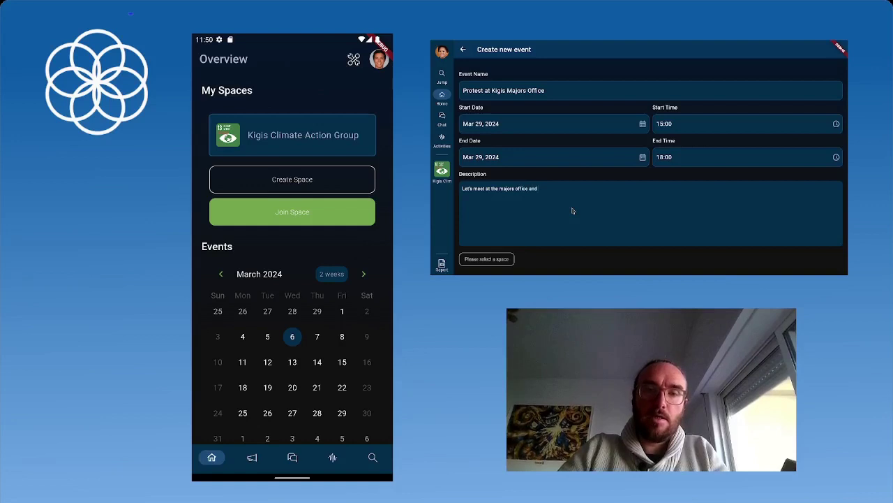
Finish the description text and put 'climate action now!' on its own large heading line.
type("ask for climate action!")
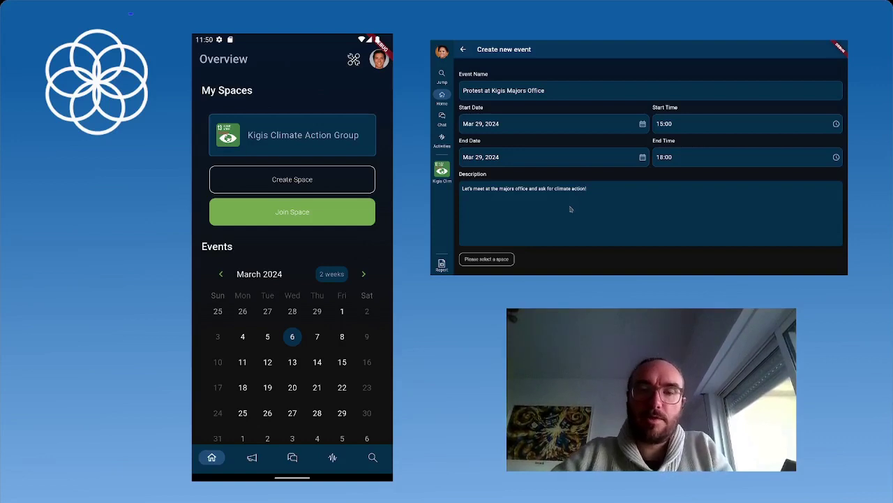
left_click(555, 189)
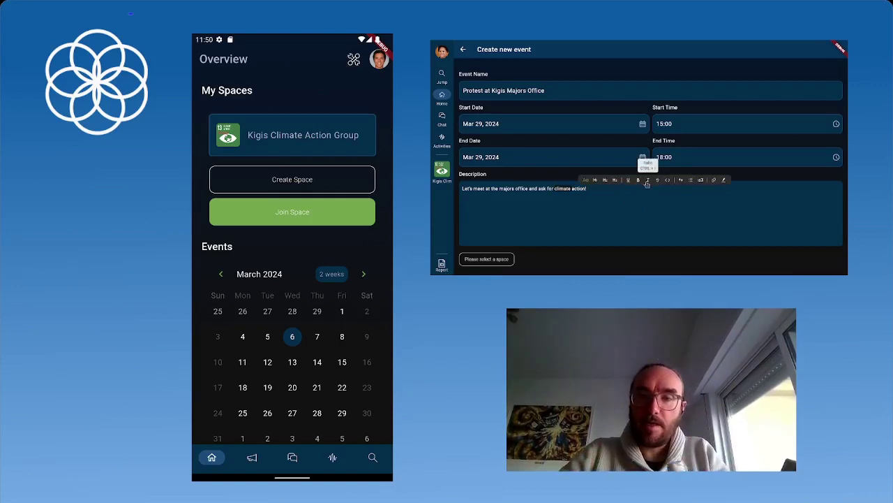
left_click(562, 190)
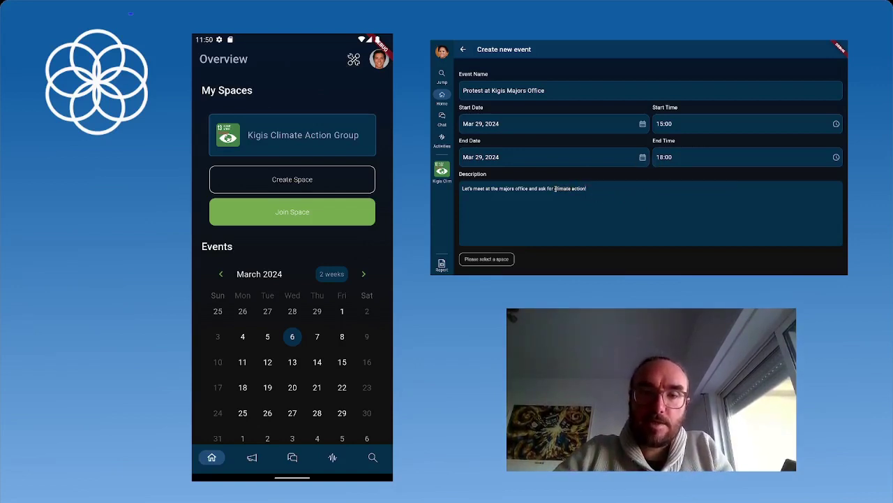
key("Return")
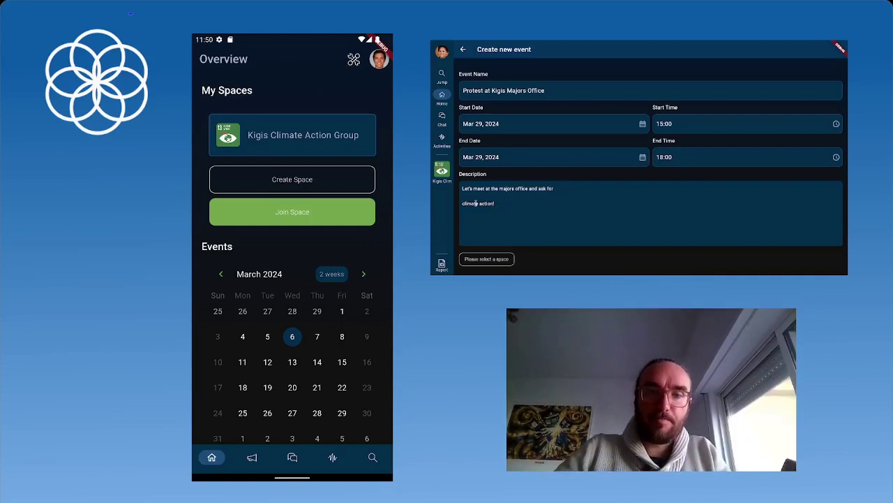
left_click_drag(455, 203, 496, 203)
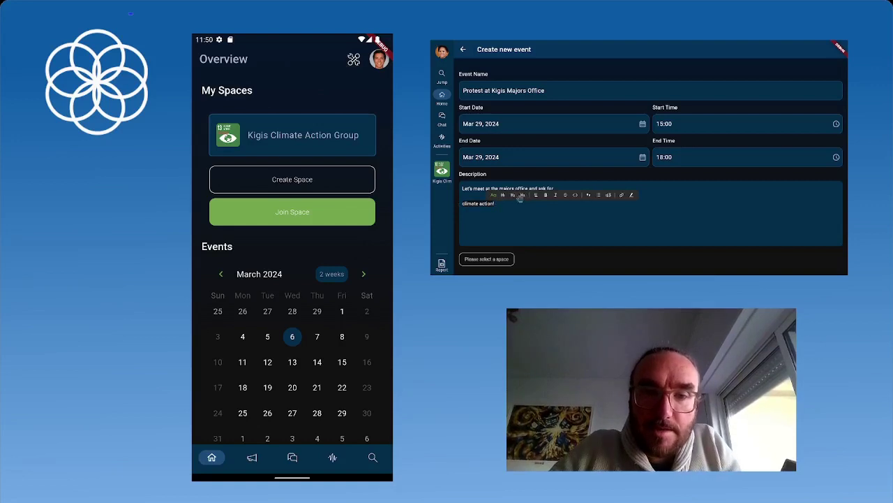
left_click(502, 195)
left_click(522, 207)
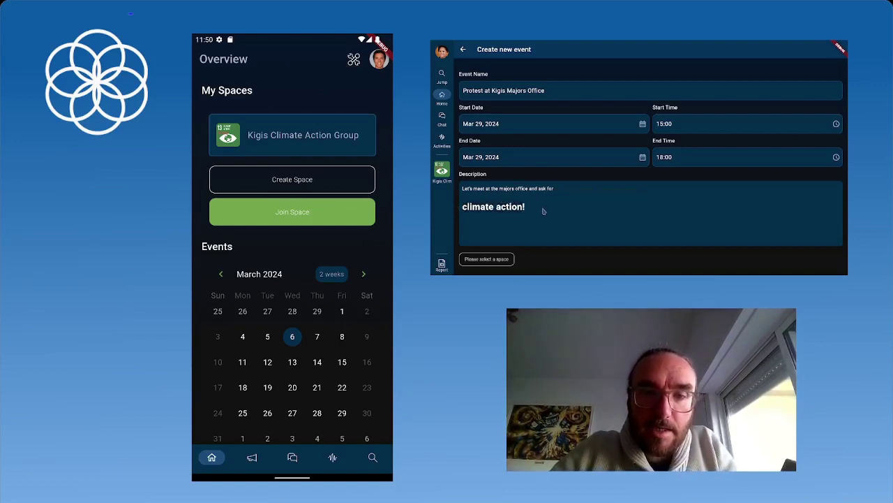
type("now")
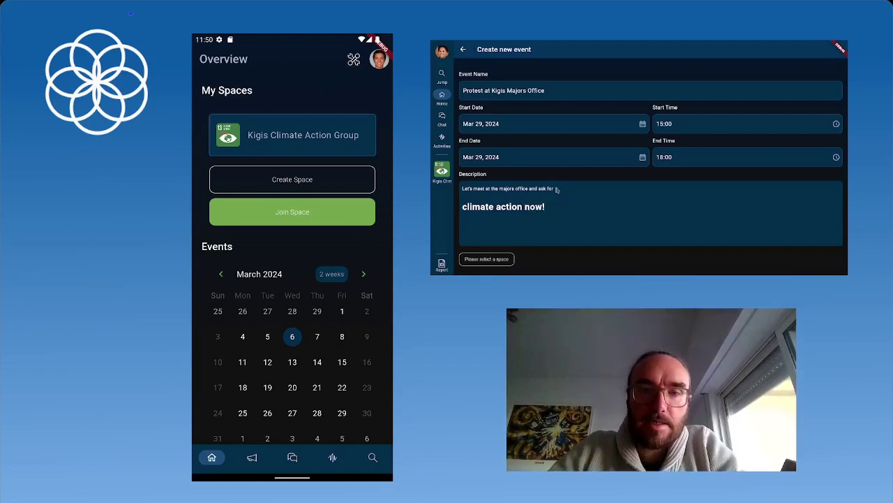
Make 'majors' bold, leaving 'majors office' without a link.
double_click(501, 187)
left_click(583, 180)
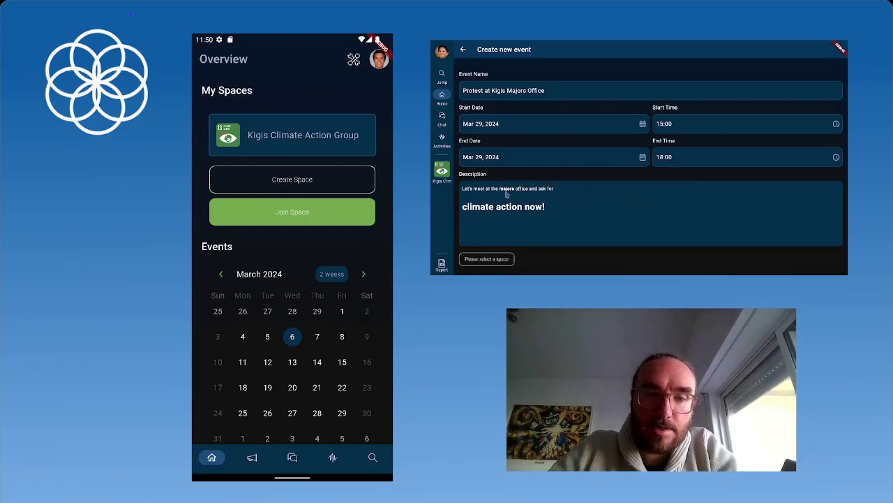
left_click_drag(497, 188, 529, 188)
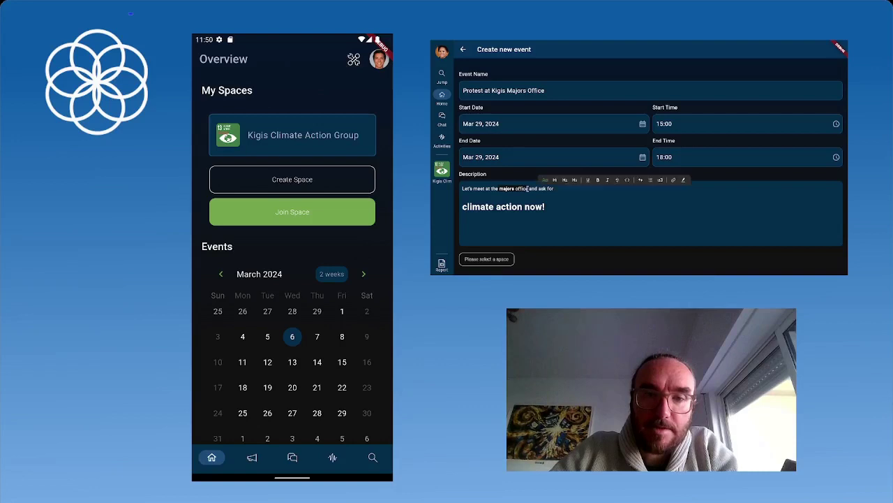
left_click(673, 180)
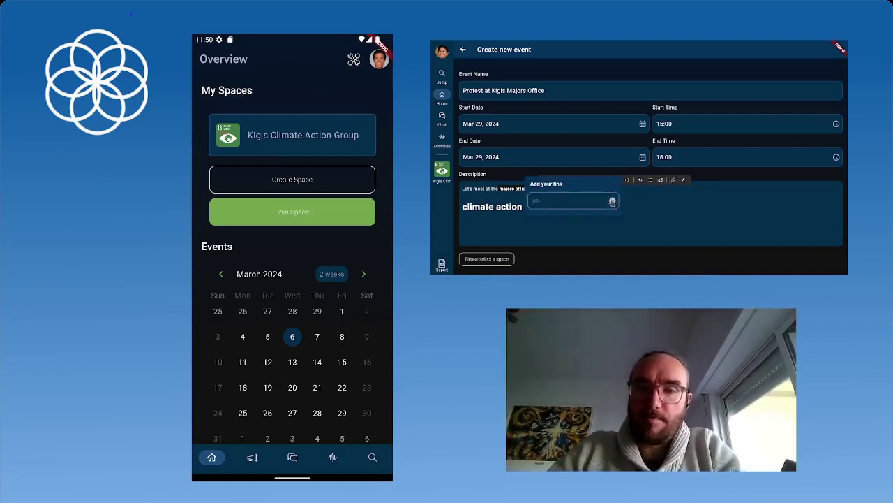
left_click(628, 215)
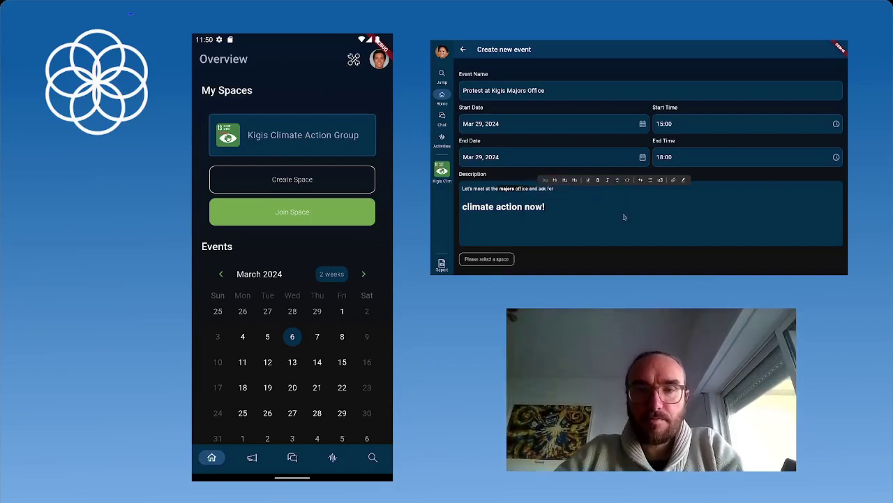
Assign the event to the Kigis Climate Action Group space and create it.
left_click(485, 259)
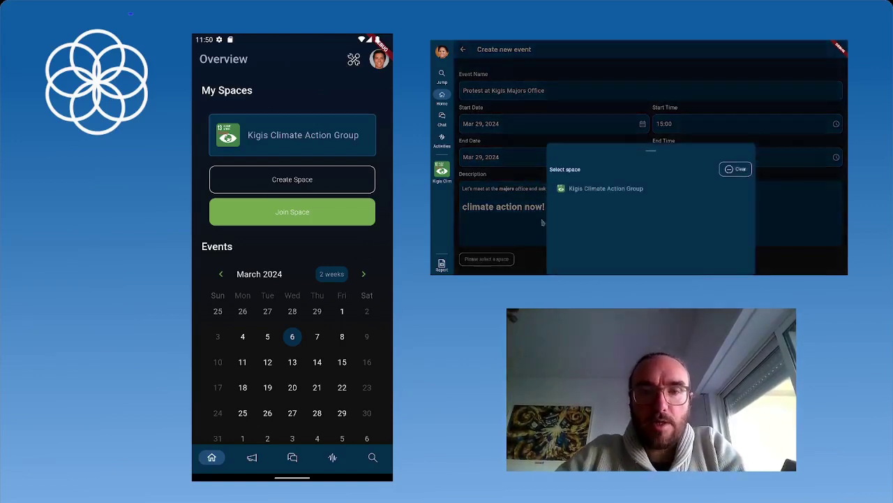
left_click(612, 189)
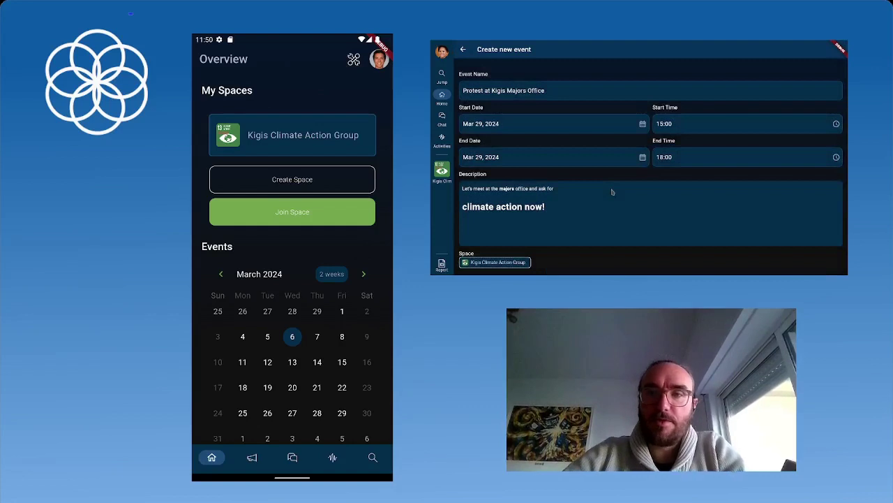
scroll(612, 191, "down", 1)
left_click(829, 255)
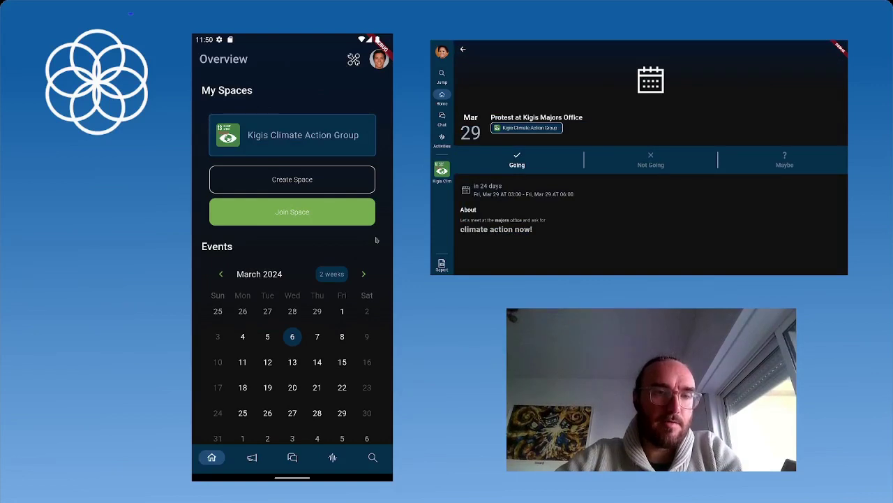
scroll(286, 261, "down", 3)
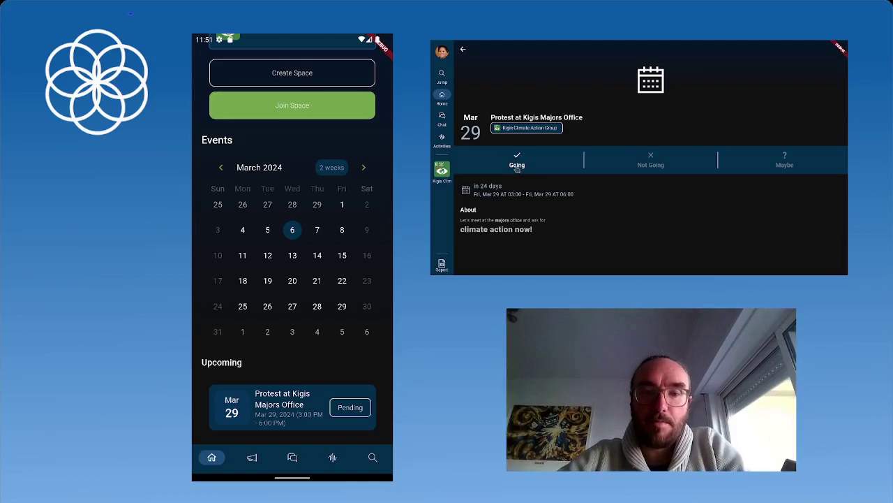
View the Pending protest event's details on the phone, then return both apps to My Dashboard.
left_click(292, 405)
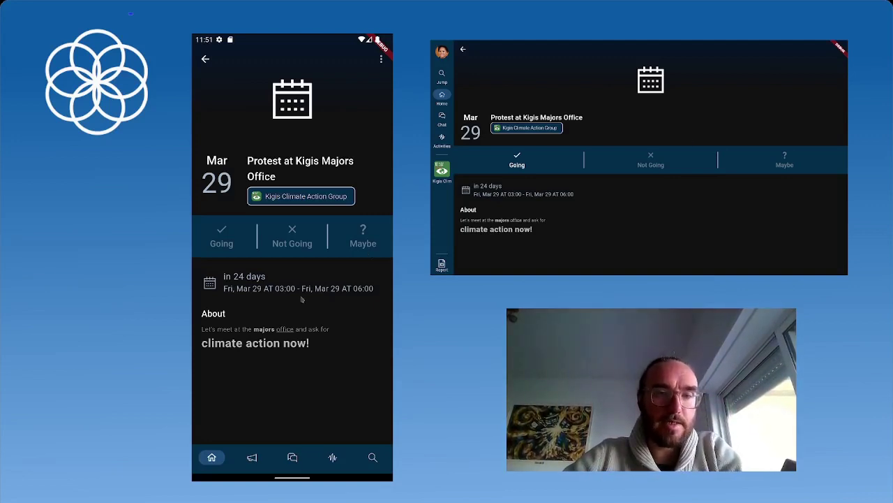
left_click(206, 60)
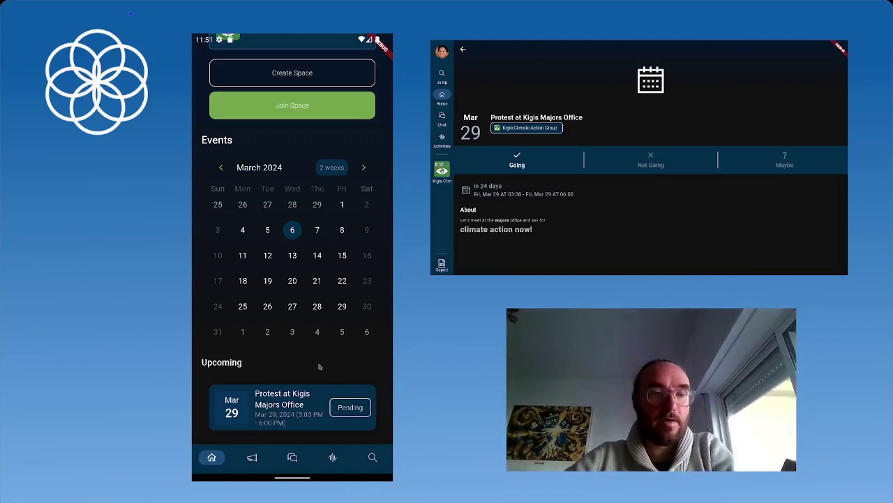
left_click_drag(320, 366, 319, 425)
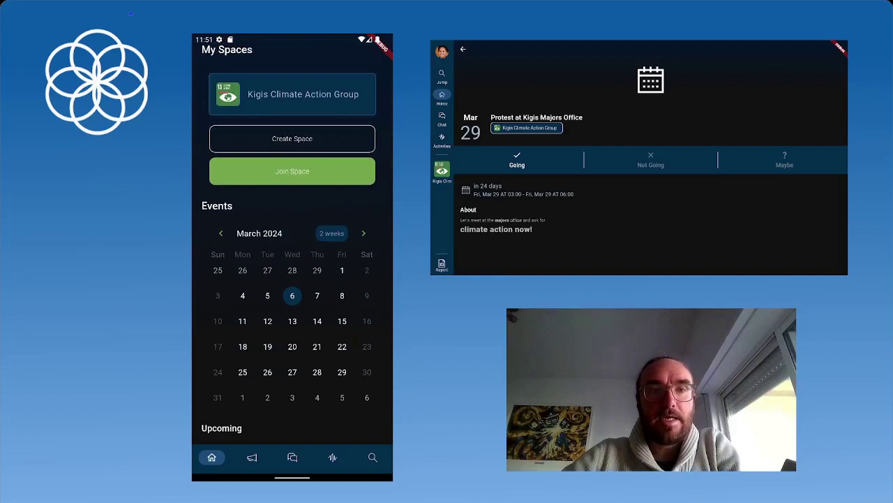
scroll(292, 233, "up", 1)
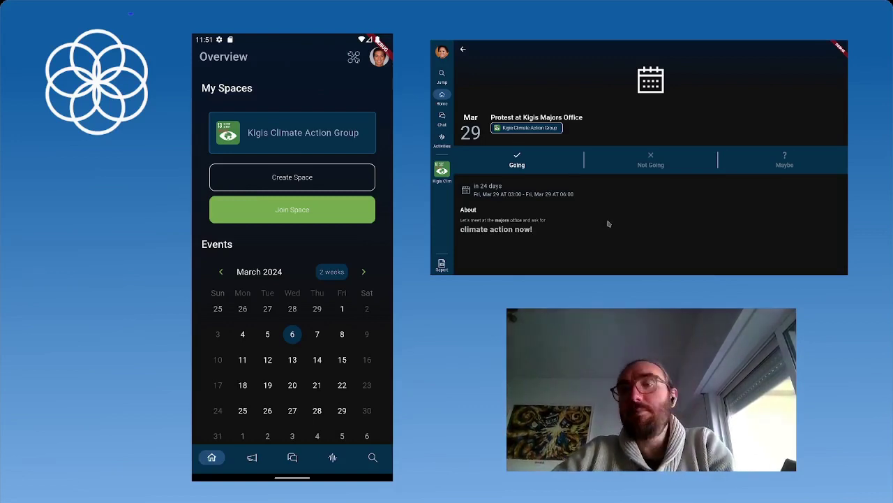
left_click(462, 50)
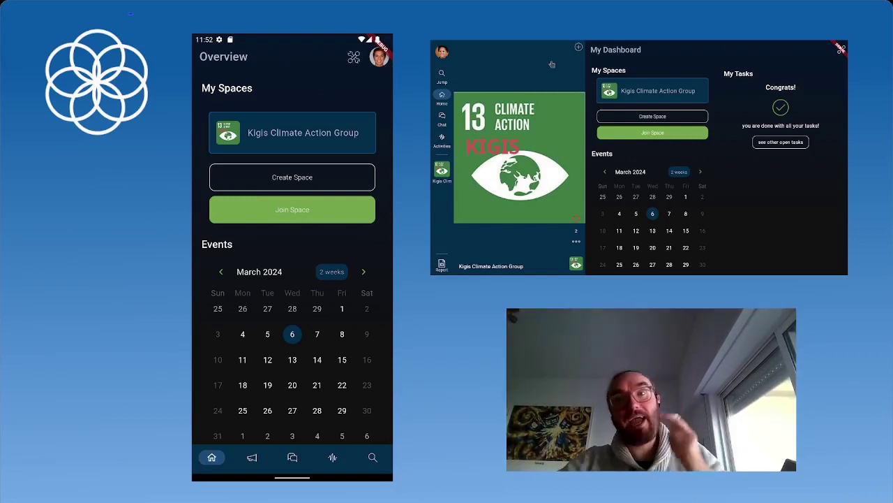
Open the update composer from the sidebar's + icon.
left_click(580, 47)
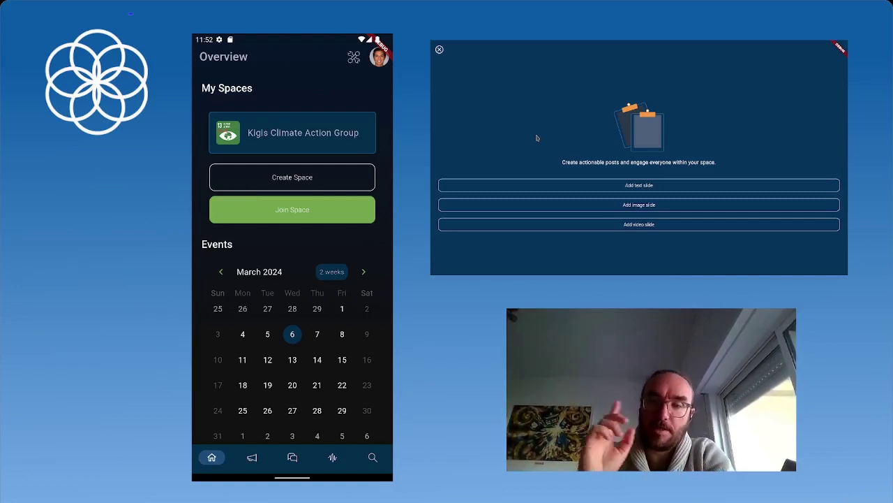
Add the 'Join the protest for Climate Action Now!' poster as an image slide on green.
left_click(620, 204)
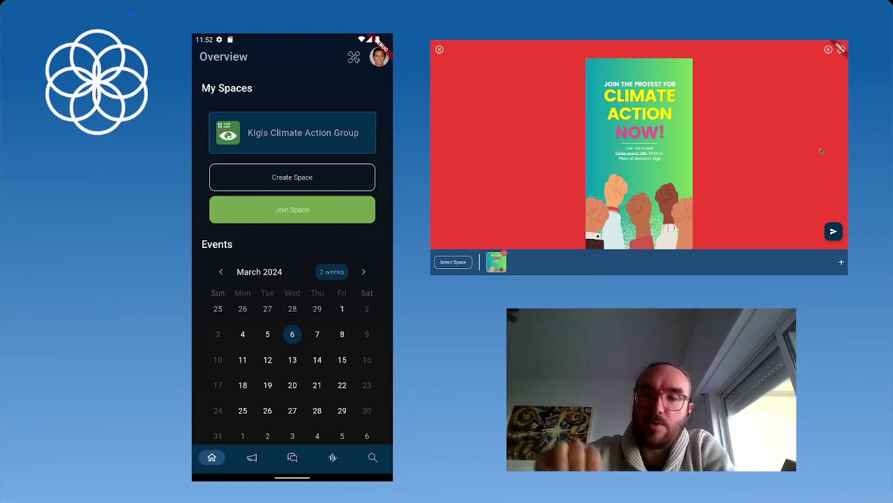
left_click(840, 52)
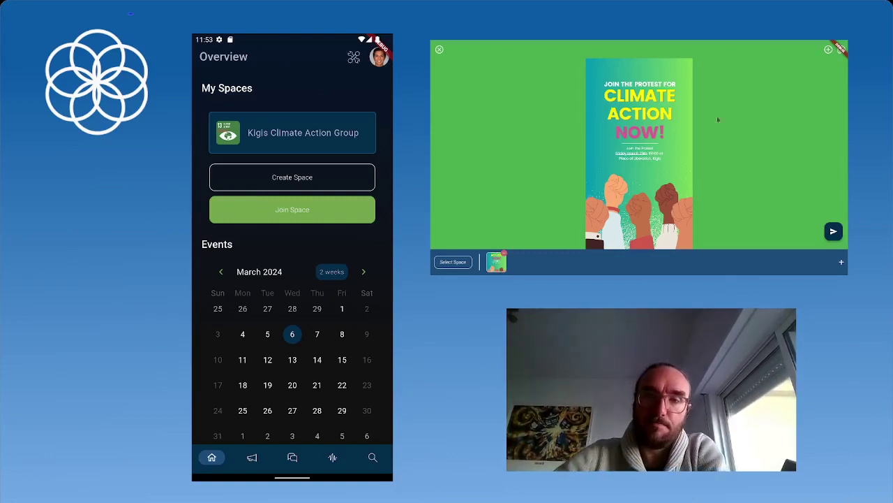
left_click(841, 262)
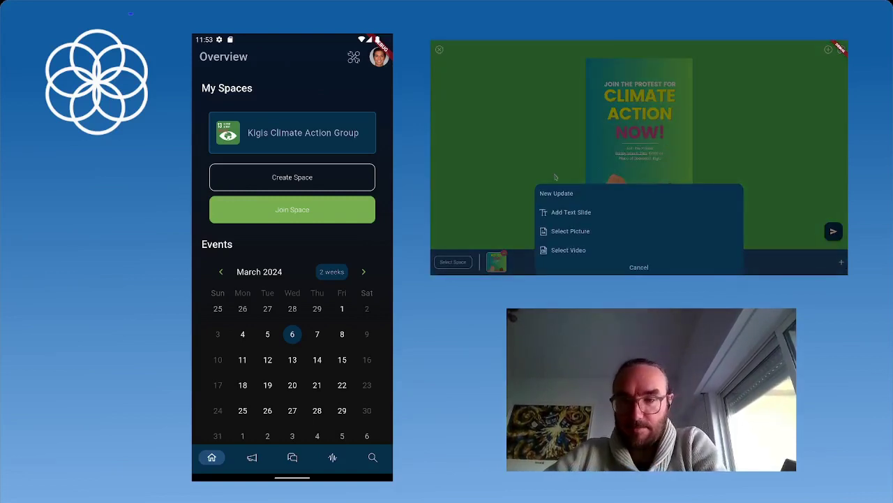
Delete the extra video slide, leaving only the poster, and add a text slide instead.
left_click(575, 259)
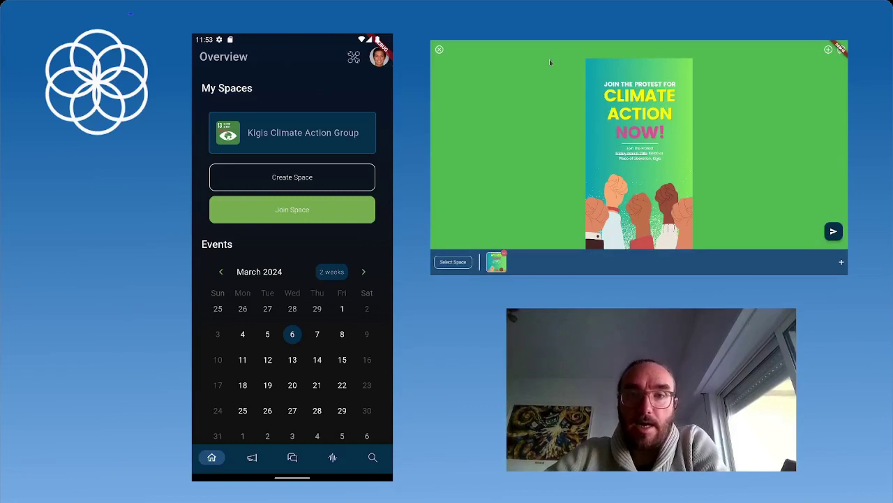
left_click(840, 52)
left_click(840, 52)
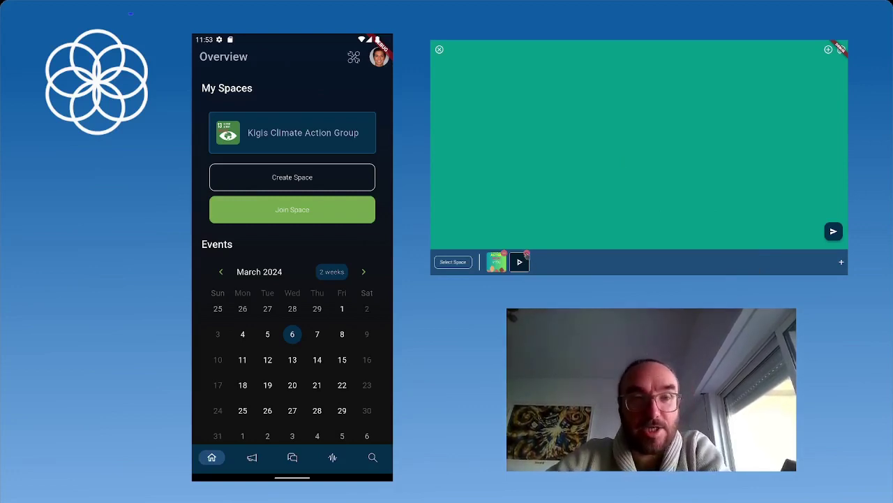
left_click(527, 255)
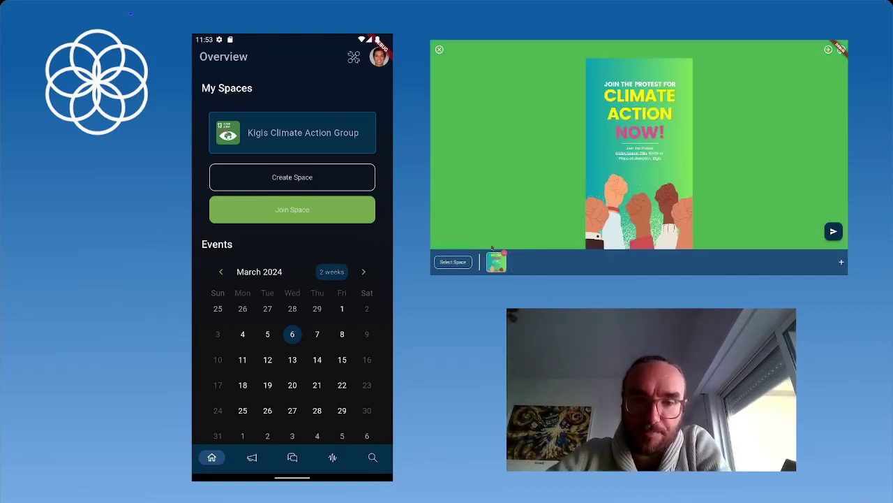
left_click(841, 261)
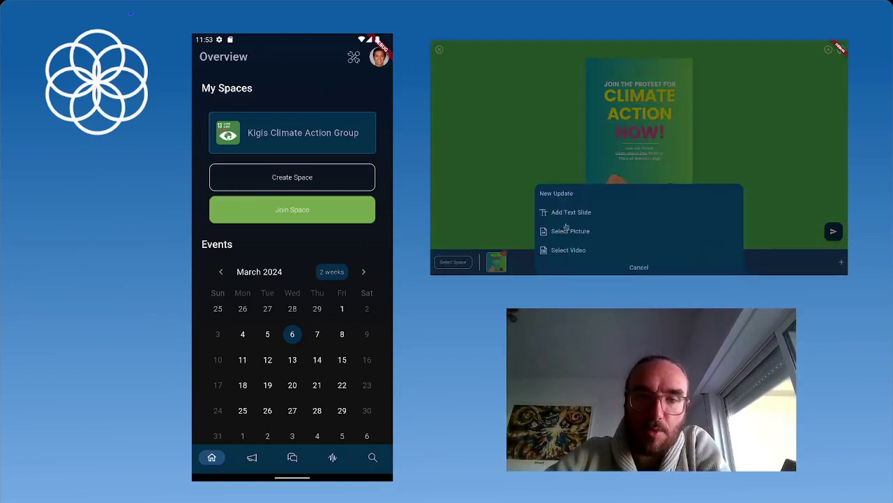
left_click(570, 212)
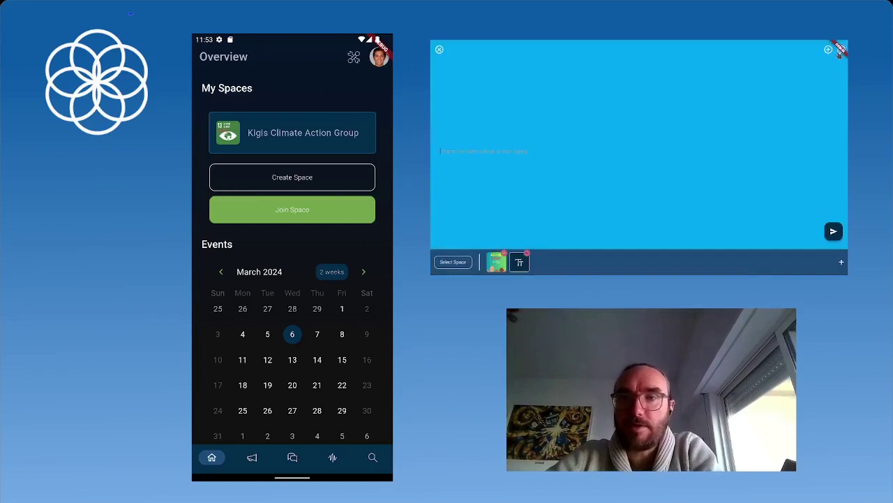
Type the slide message ending 'RSVP now' and try a heading style on 'Are you coming'.
left_click(829, 50)
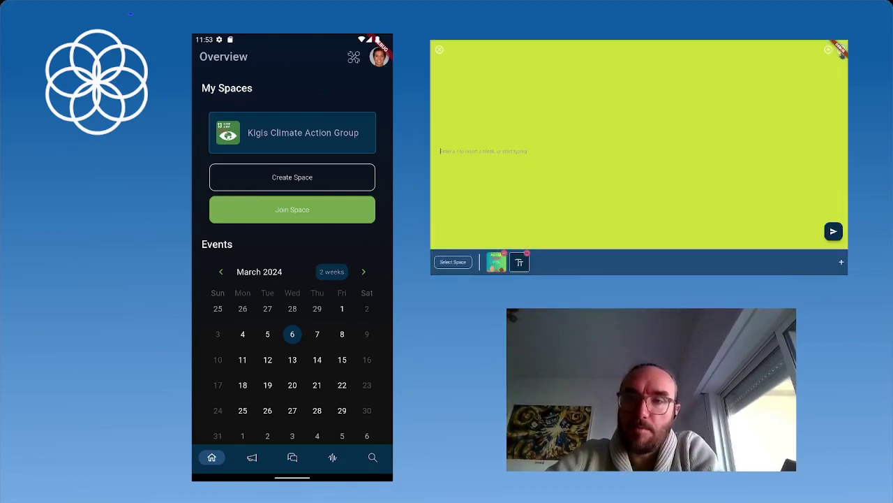
type("Let's go")
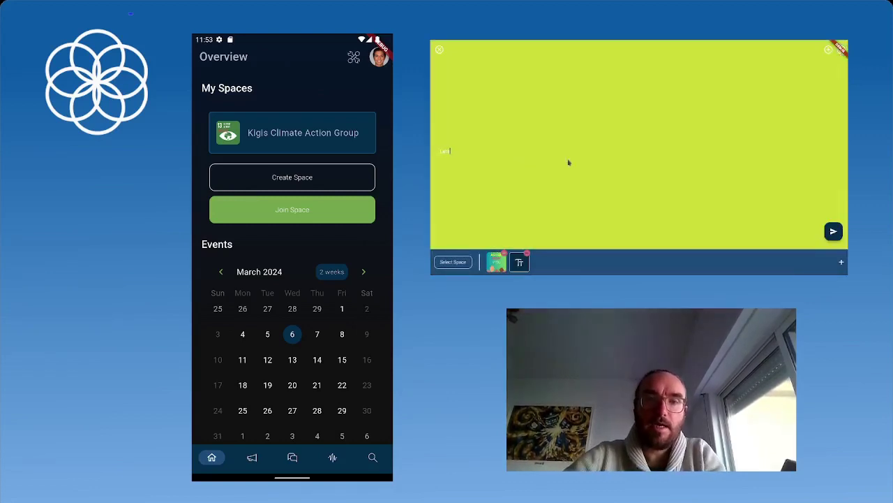
type(" to the process of")
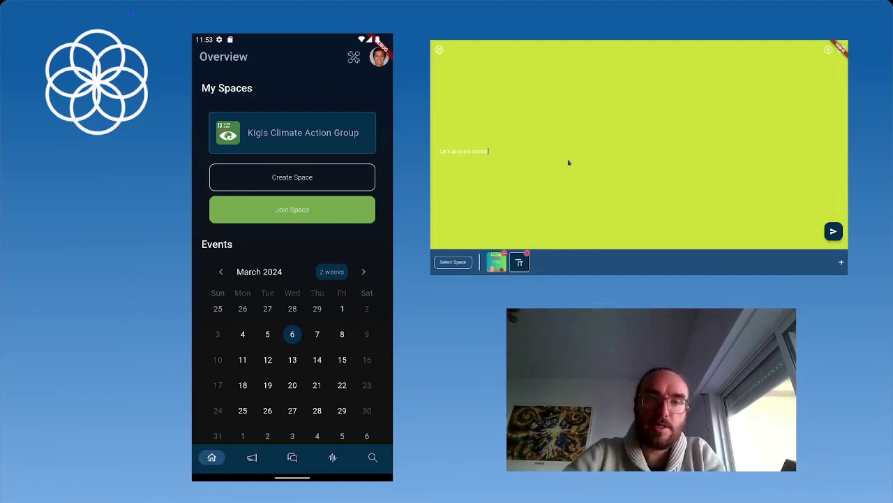
type(" which you commit")
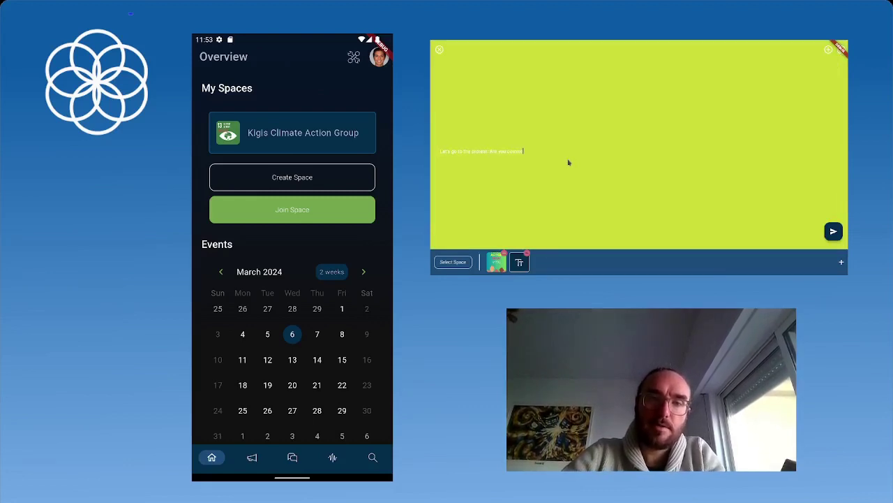
type("? RSVP ")
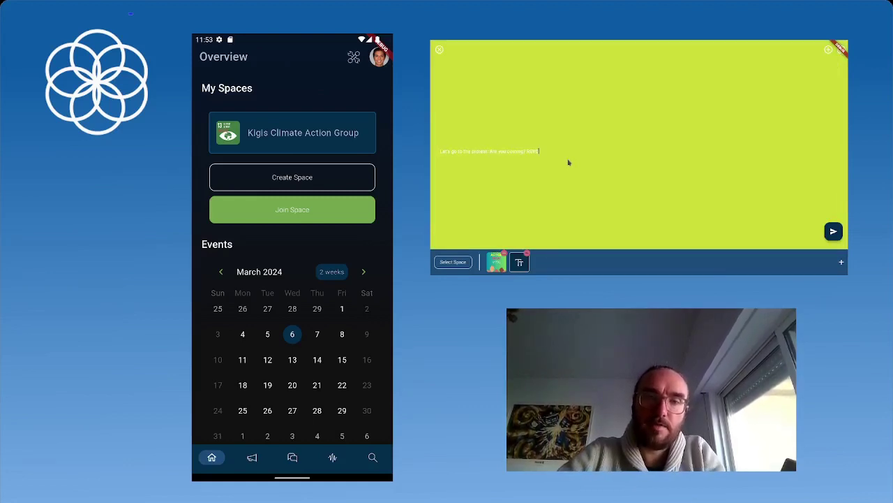
type("now")
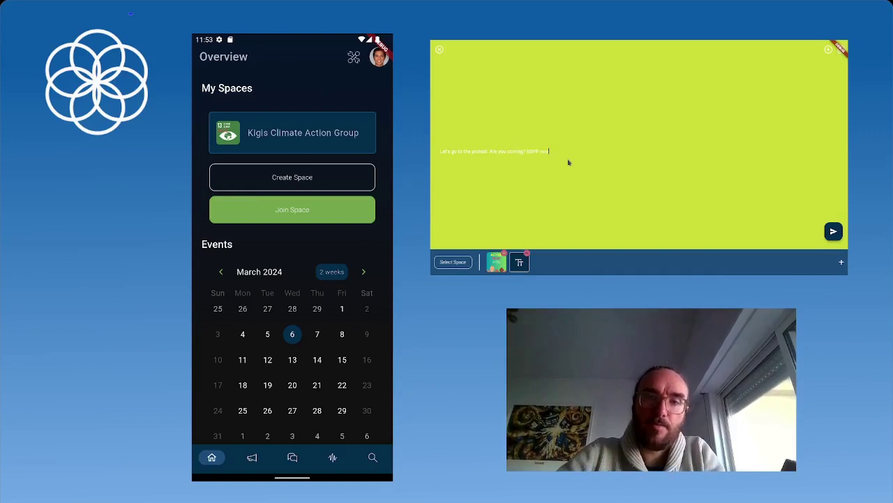
left_click_drag(489, 151, 523, 151)
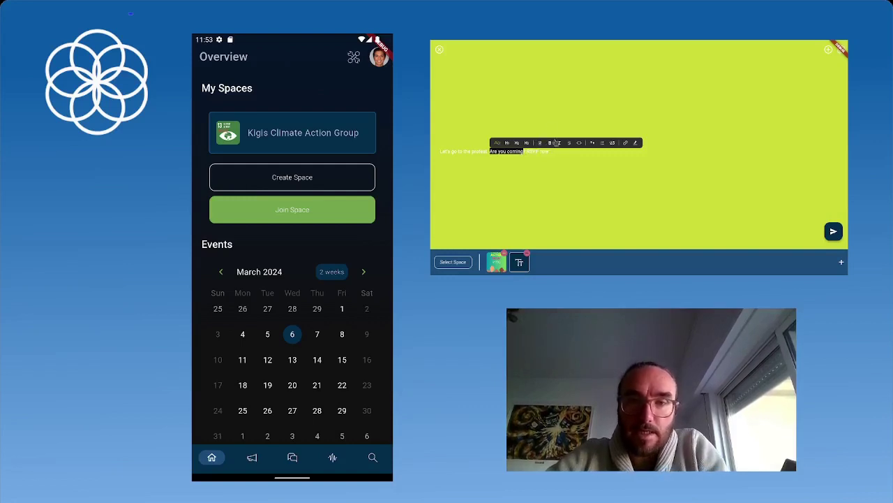
left_click(508, 143)
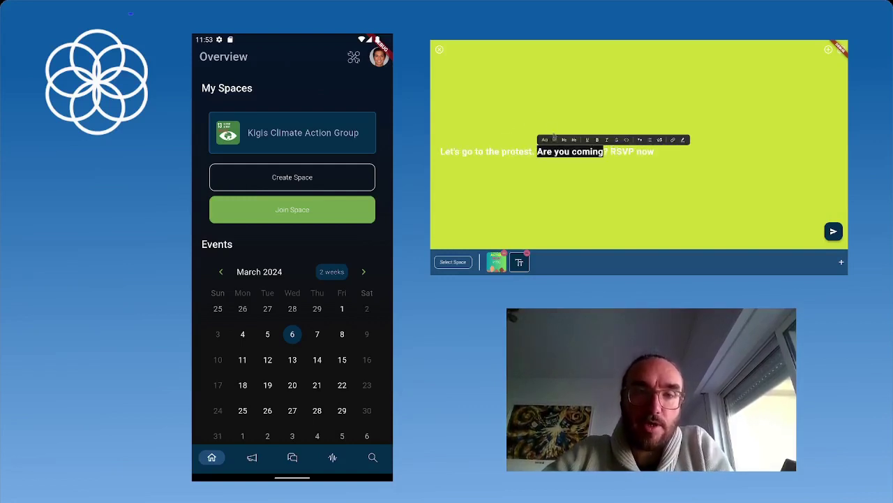
left_click(544, 140)
left_click(488, 148)
Break the text into three lines and make 'Are you coming?' a large heading.
key("Return")
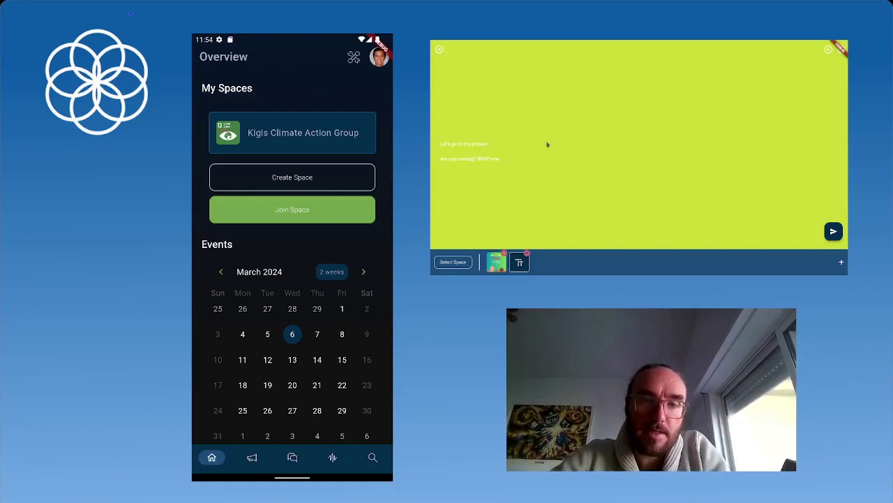
left_click(477, 158)
key("Return")
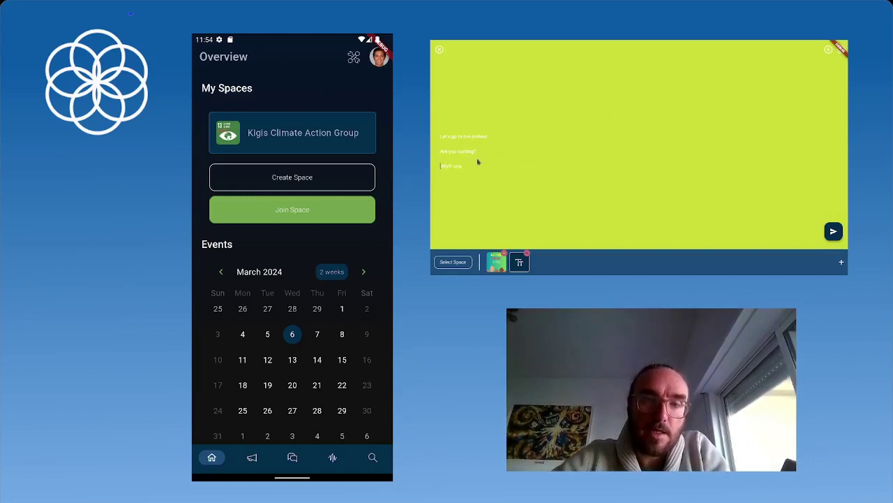
triple_click(478, 151)
left_click(457, 142)
Keep 'RSVP now' at normal text size below the heading.
triple_click(454, 169)
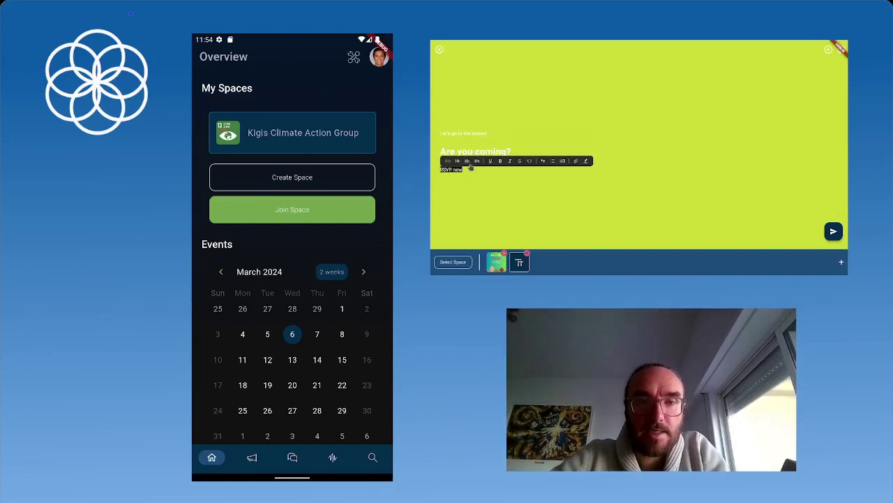
left_click(467, 162)
left_click(539, 180)
left_click_drag(506, 170, 432, 171)
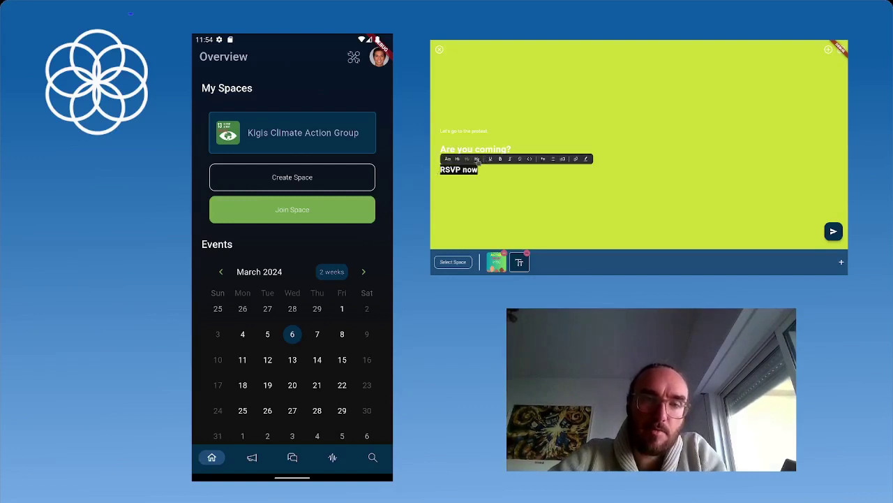
left_click(479, 159)
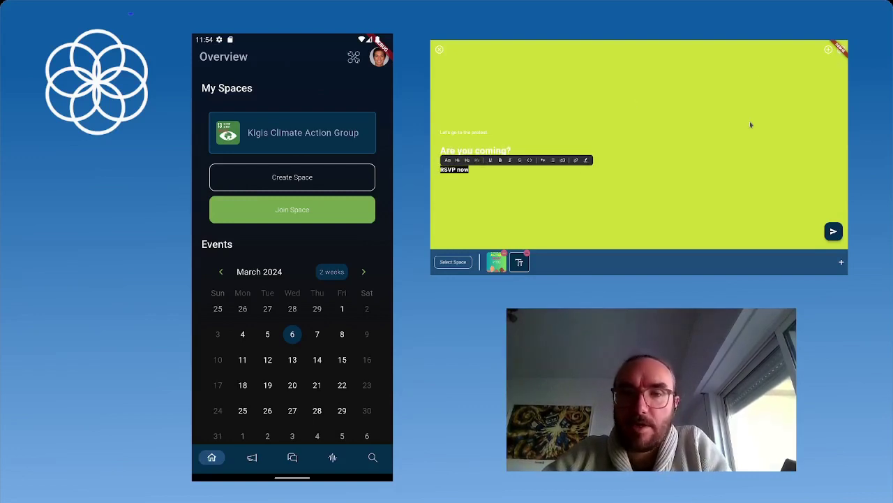
left_click_drag(478, 150, 502, 142)
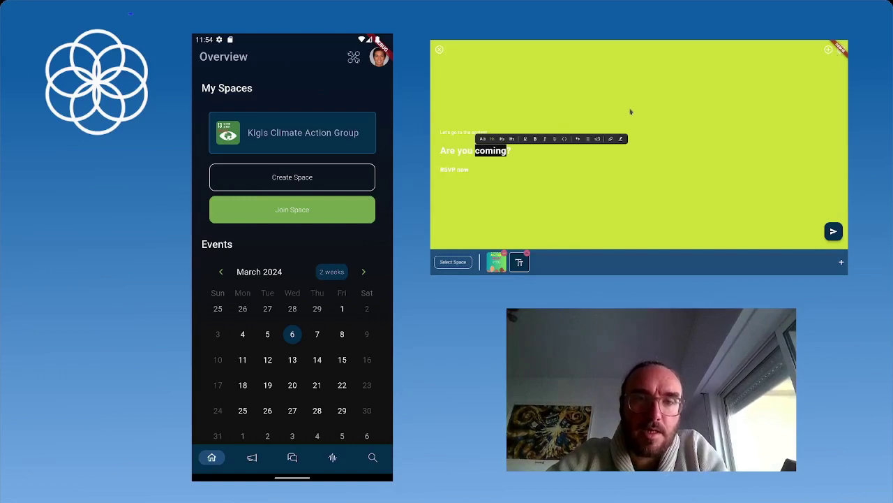
left_click(462, 132)
left_click(844, 57)
Turn the text slide's background red and return to the poster slide.
left_click(843, 57)
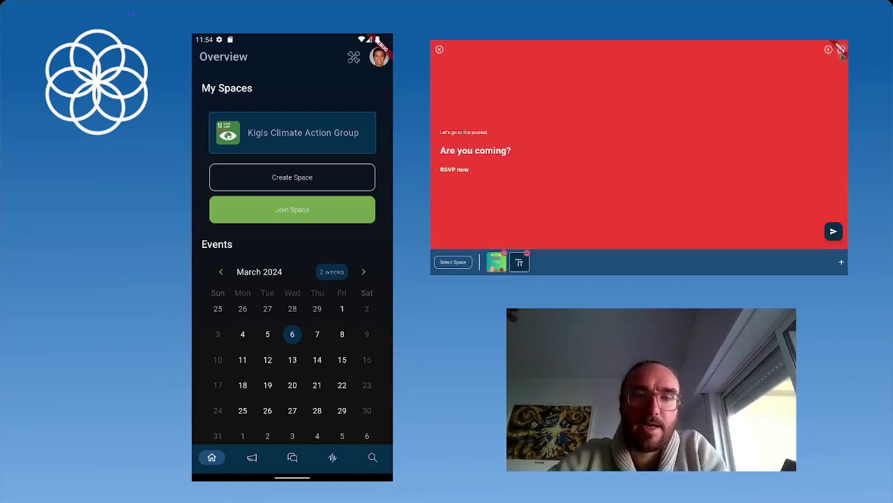
left_click(493, 265)
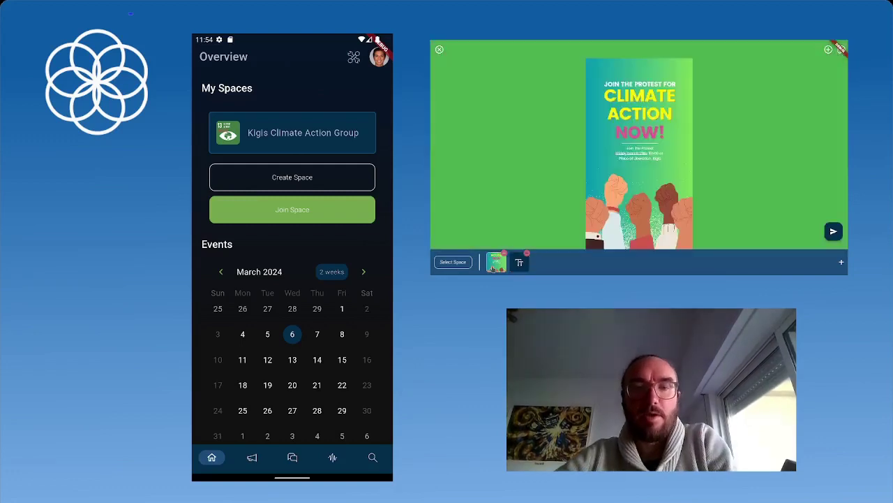
left_click(512, 263)
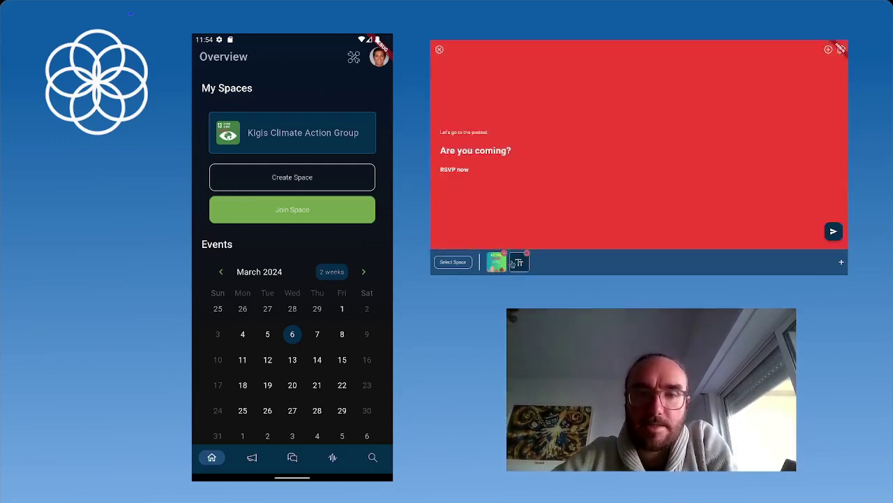
left_click(497, 262)
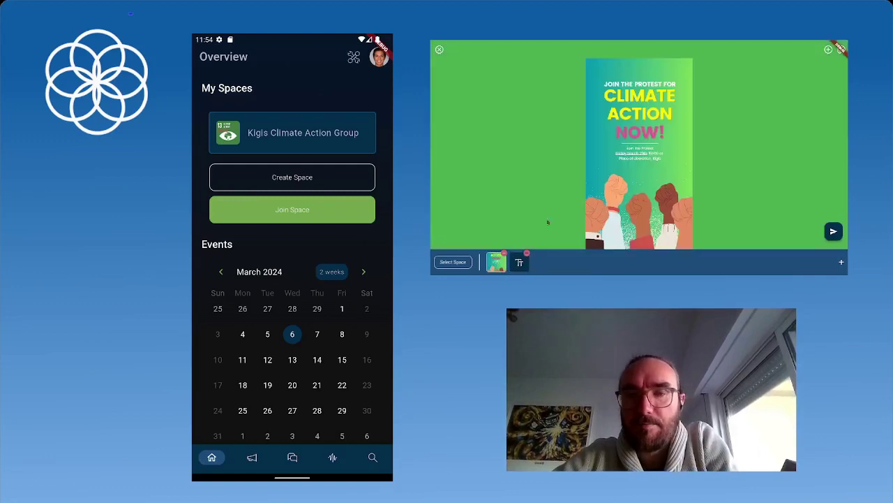
Post the update to Kigis Climate Action Group and show the poster's action-widget options.
left_click(455, 262)
left_click(598, 190)
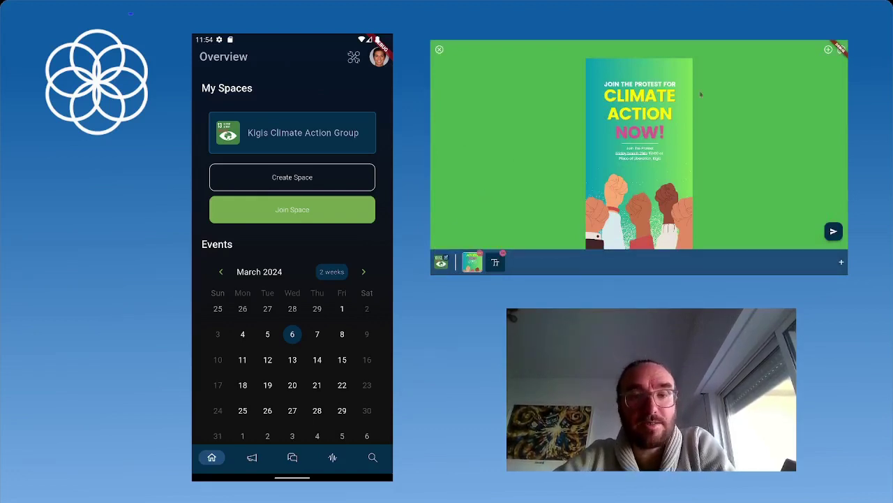
left_click(828, 50)
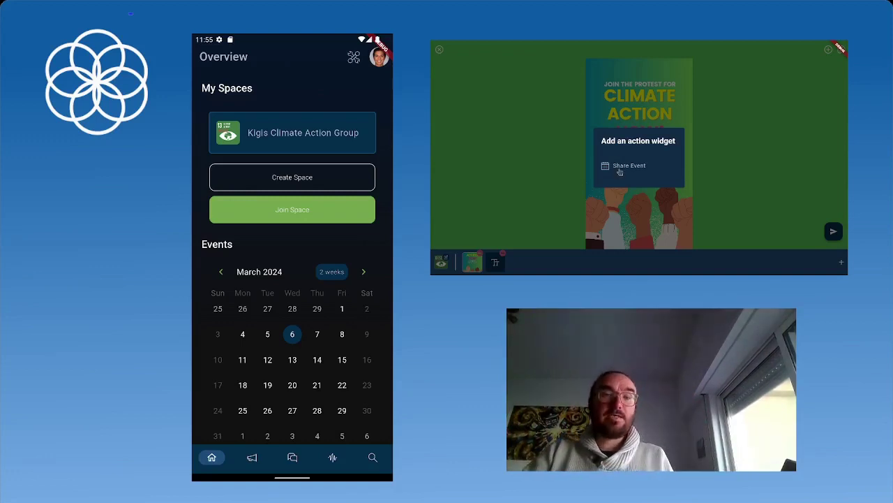
Share the Mar 29 Protest at Kigis Majors Office event on the poster slide and the red 'Are you coming?' slide.
left_click(619, 170)
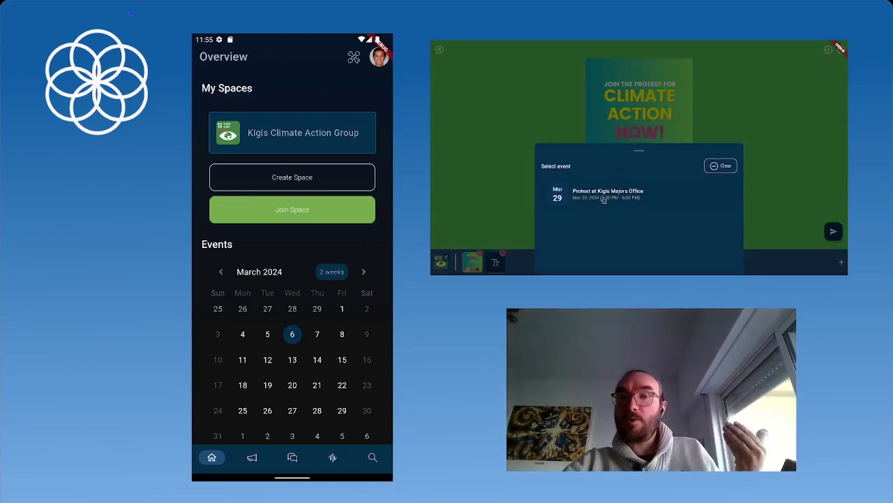
left_click(604, 199)
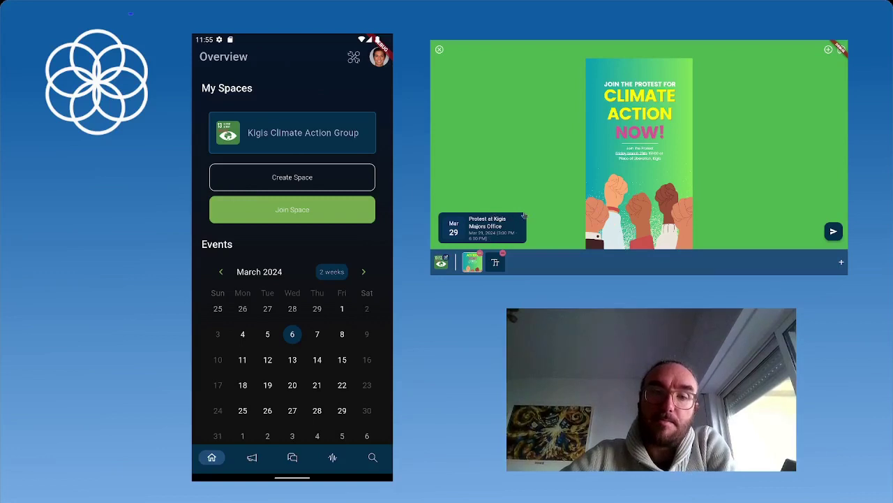
left_click(495, 263)
left_click(830, 51)
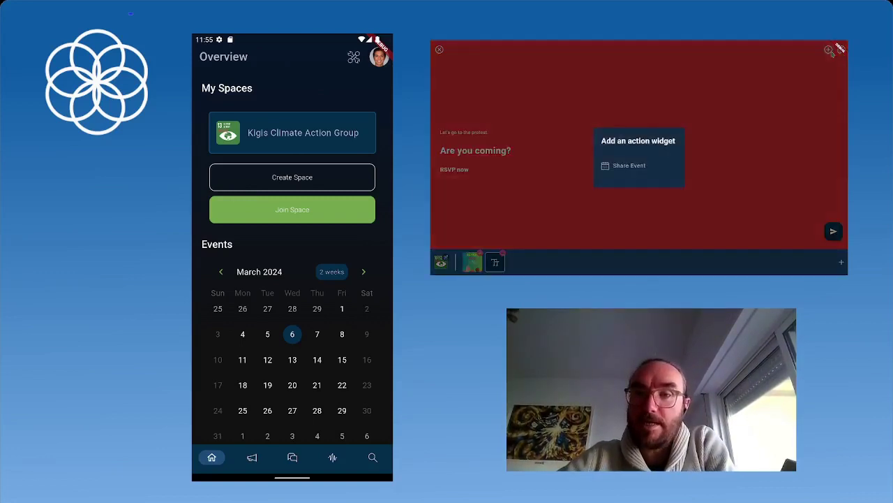
left_click(628, 166)
left_click(612, 196)
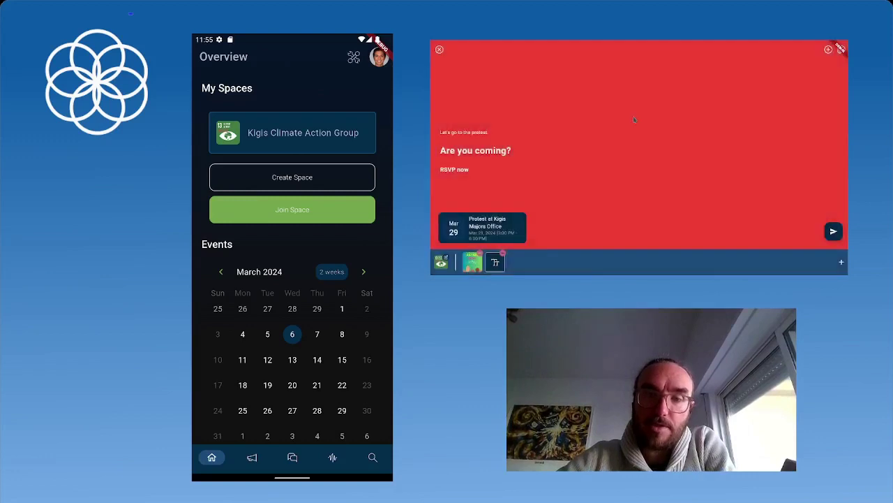
left_click(473, 268)
left_click(494, 265)
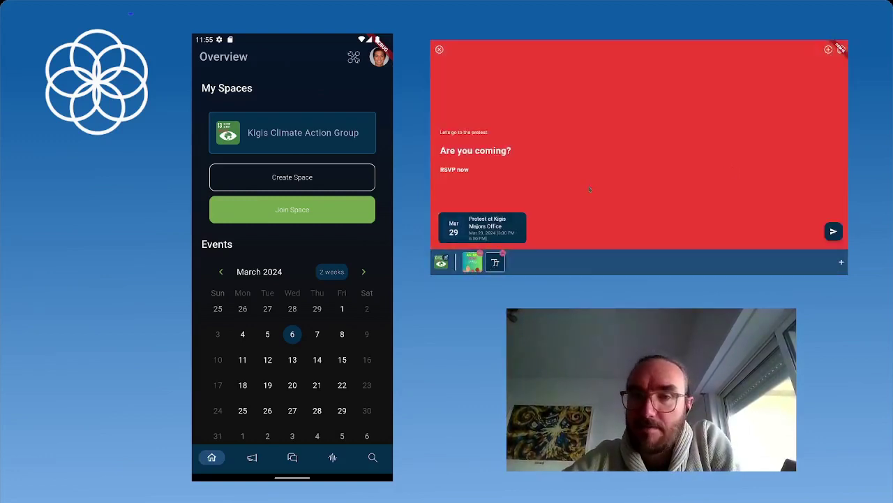